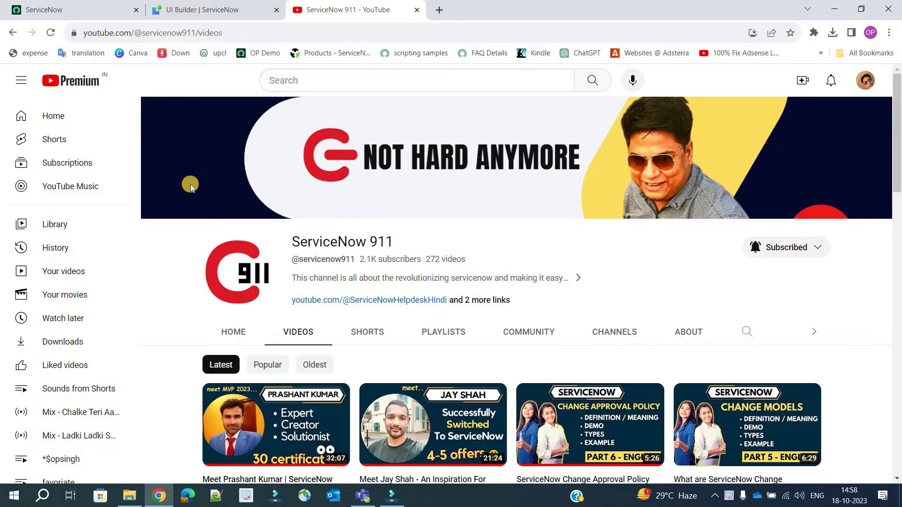
Open the Events landing page for editing in the UI Builder experience
scroll(190, 184, down, 3)
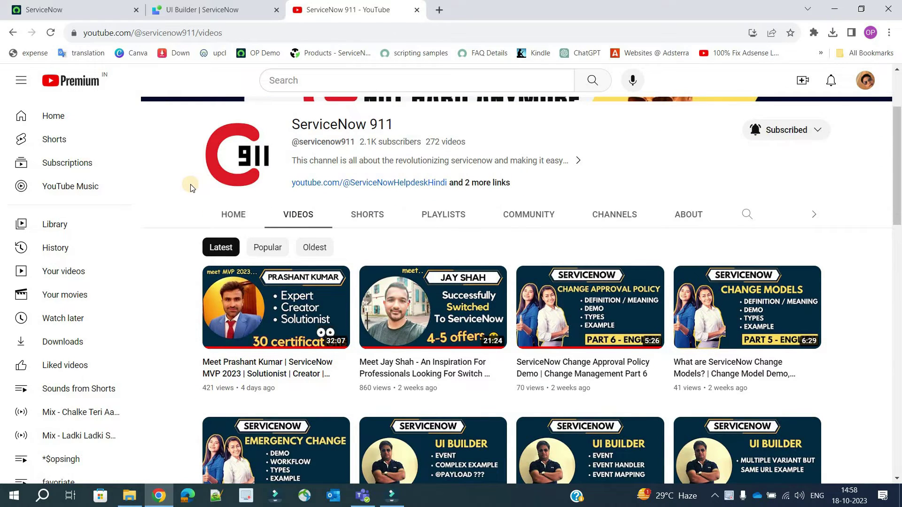
scroll(190, 187, down, 1)
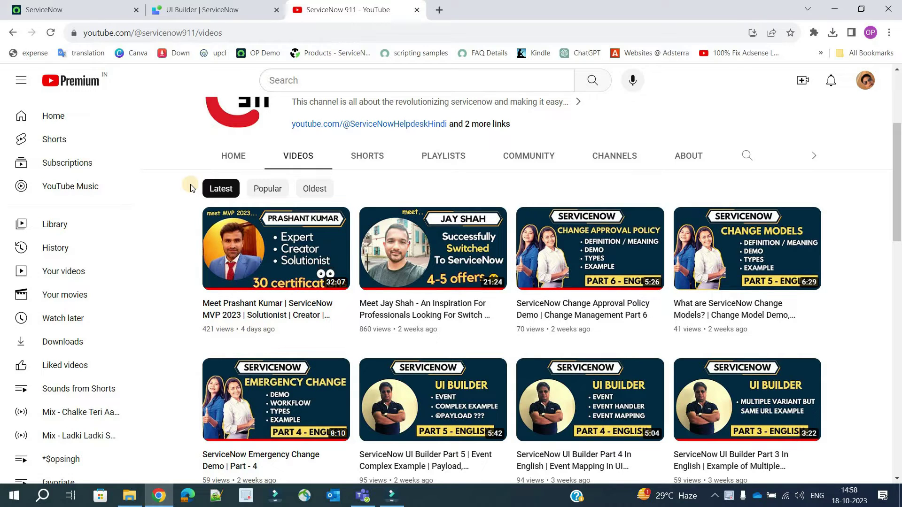
click(229, 5)
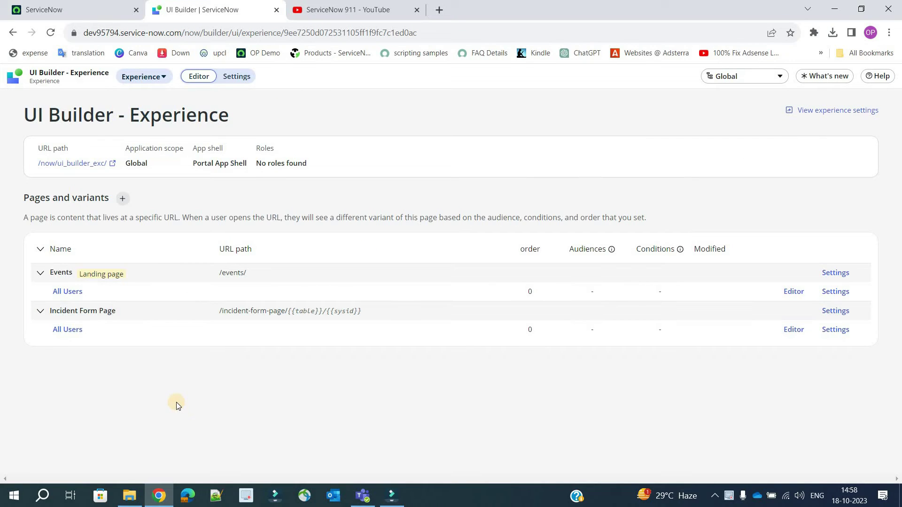
click(793, 292)
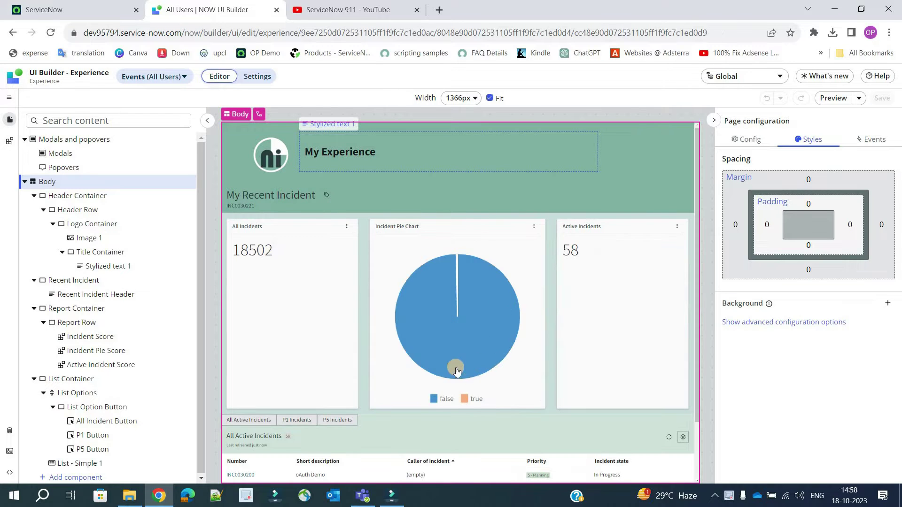
Select the Incident Pie Score, Active Incident Score and All Incidents cards to inspect their configurations
click(496, 306)
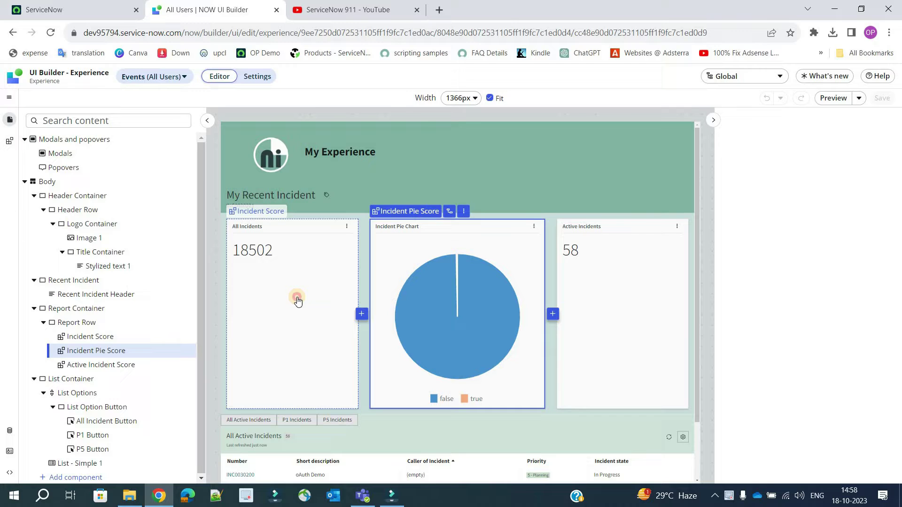
click(611, 308)
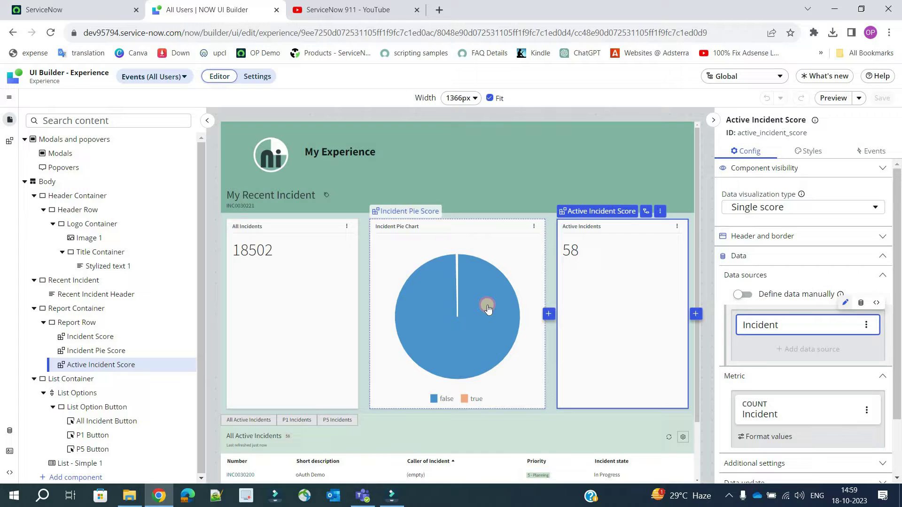
click(433, 258)
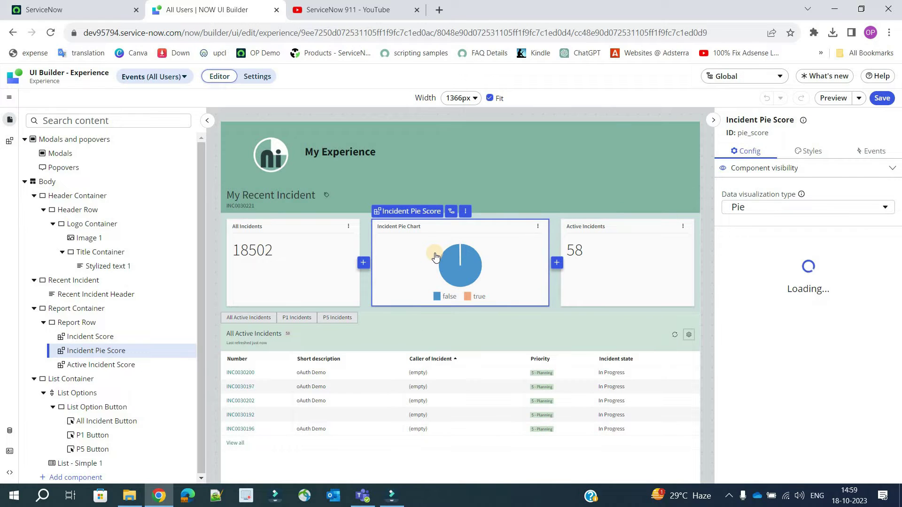
click(575, 260)
click(242, 281)
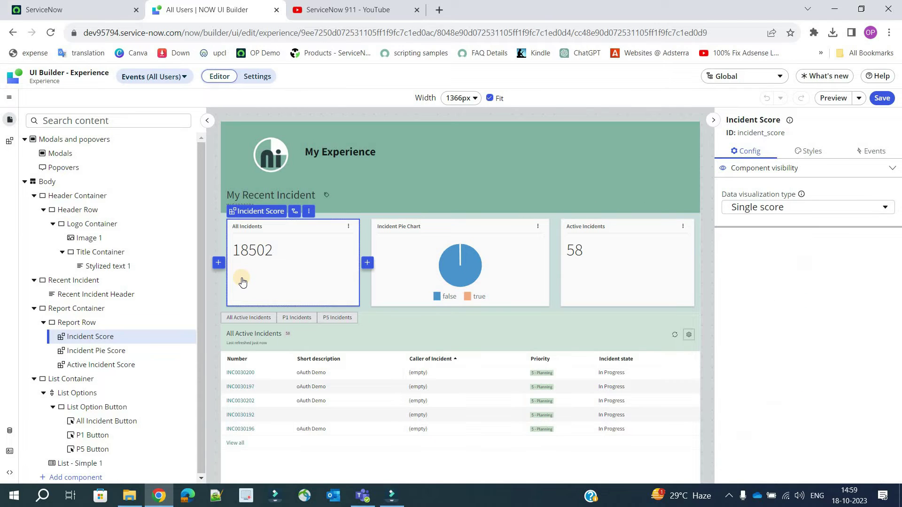
click(634, 261)
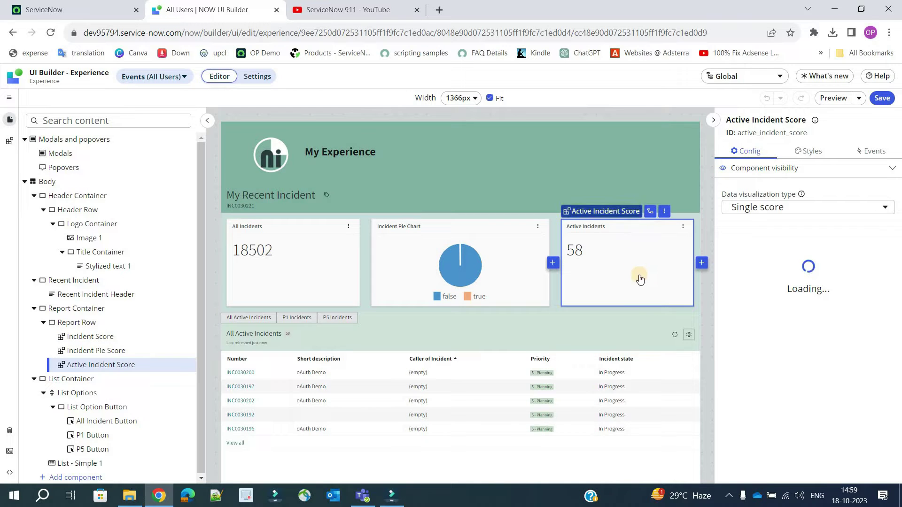
click(469, 277)
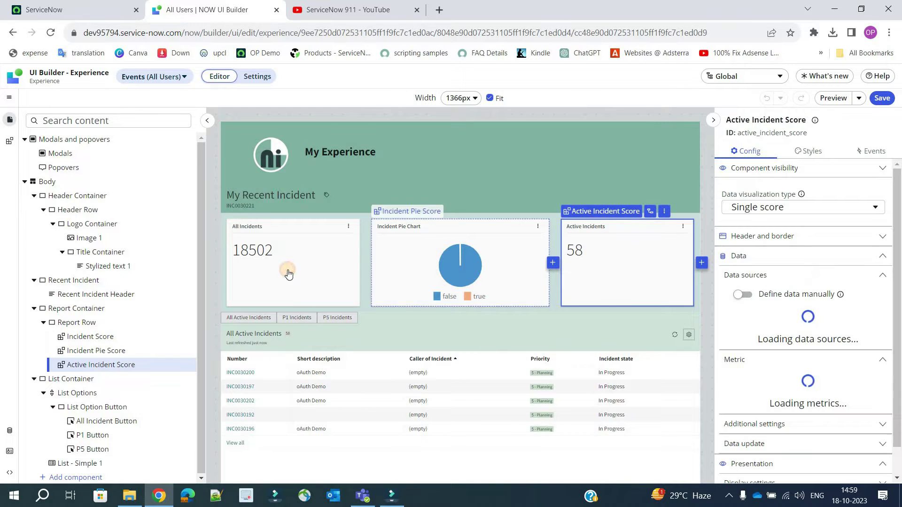
click(629, 242)
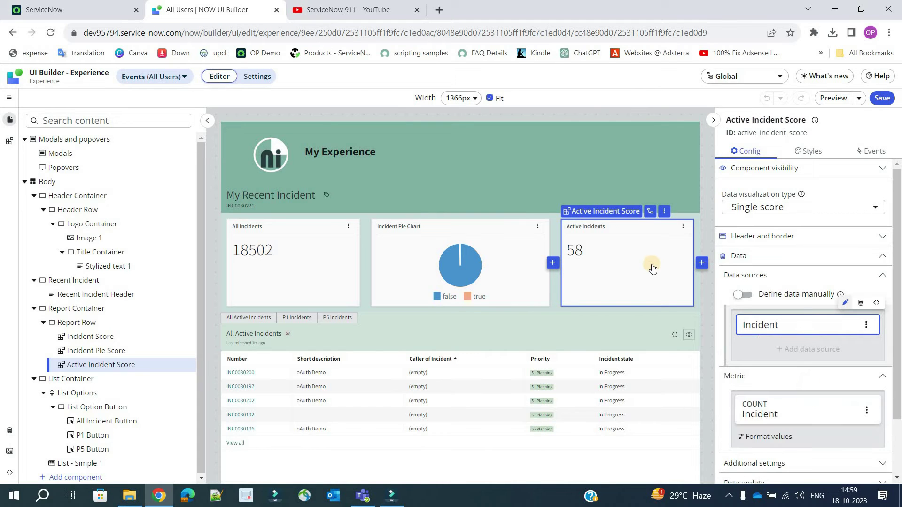
click(817, 120)
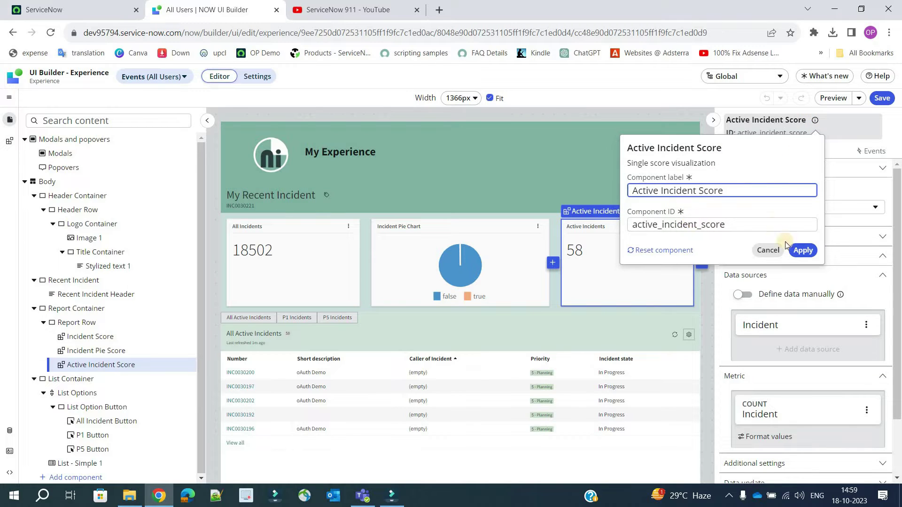
click(768, 250)
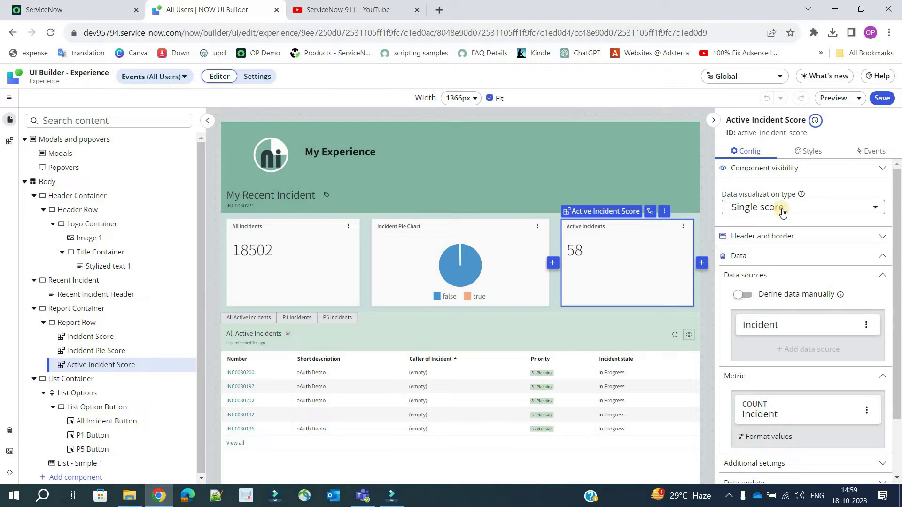
click(479, 266)
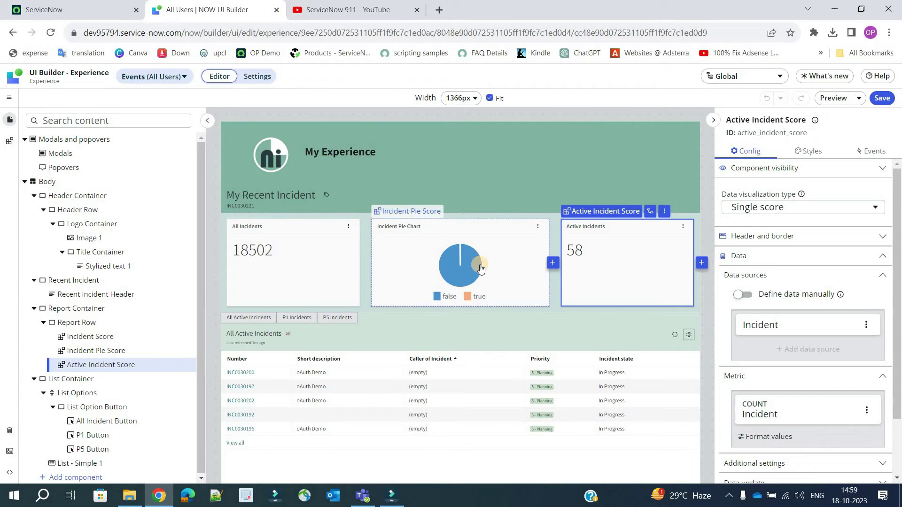
click(779, 208)
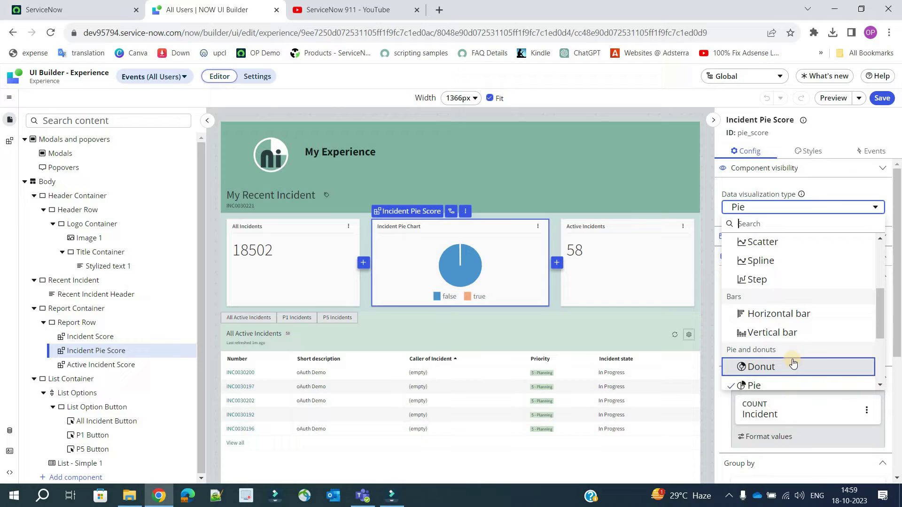
scroll(793, 364, down, 3)
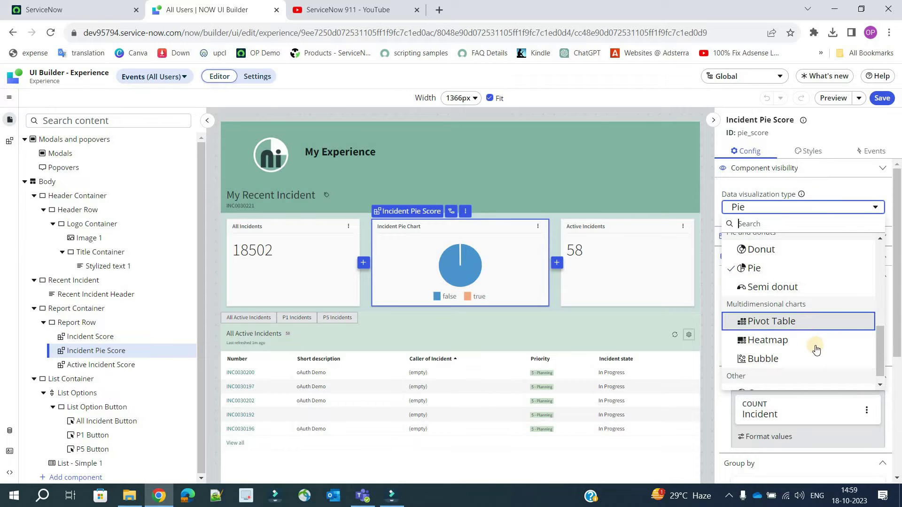
drag(879, 354, 880, 274)
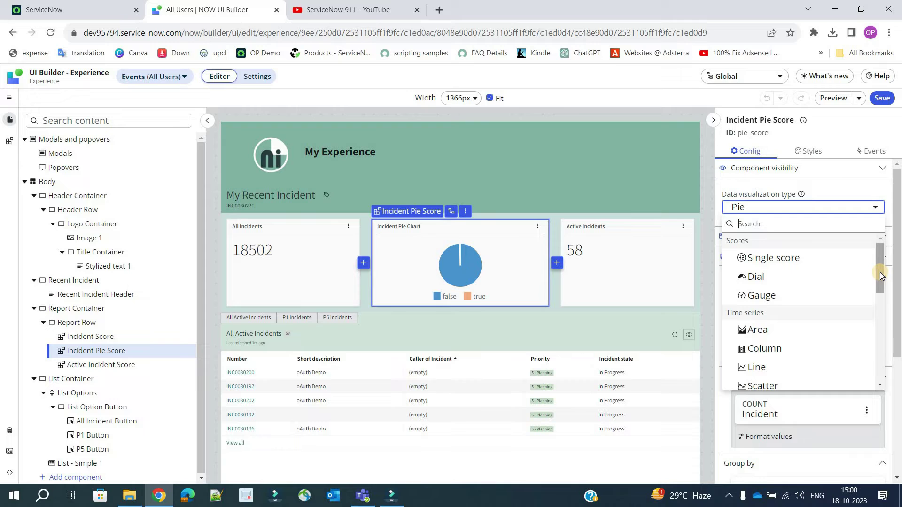
click(650, 279)
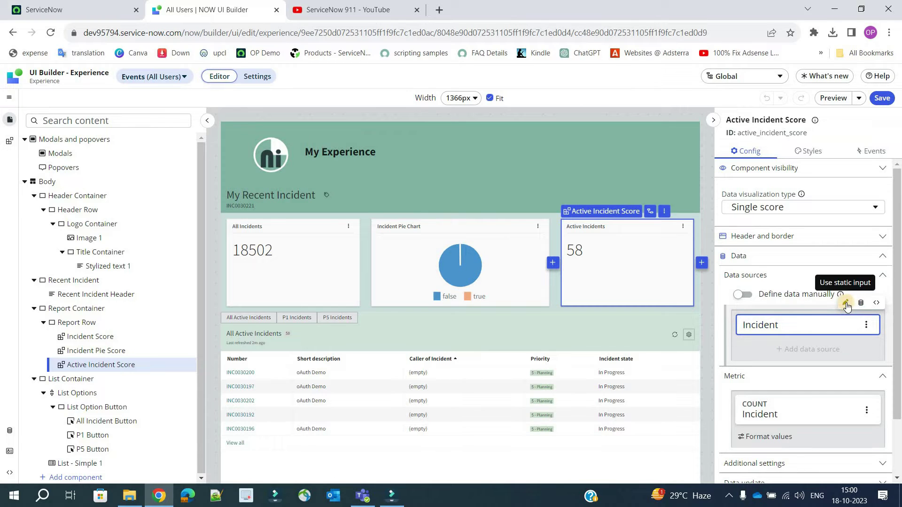
click(792, 323)
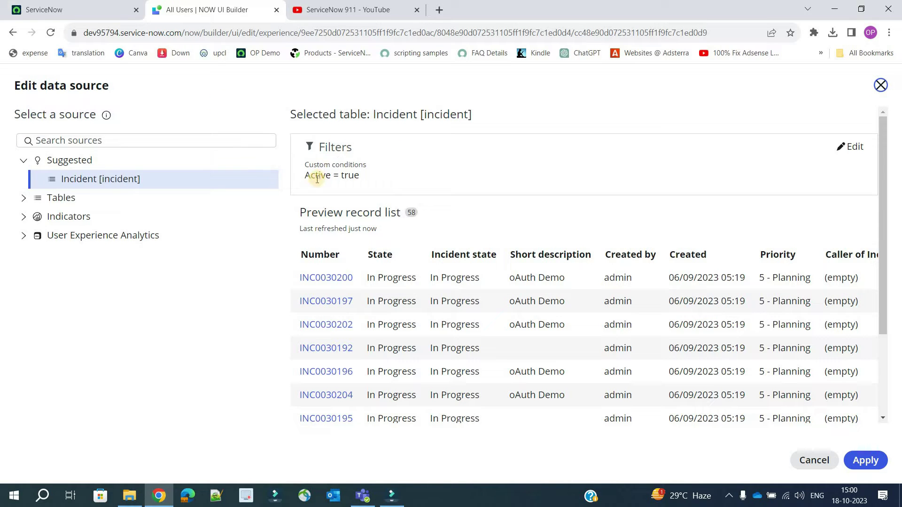
drag(310, 176, 354, 179)
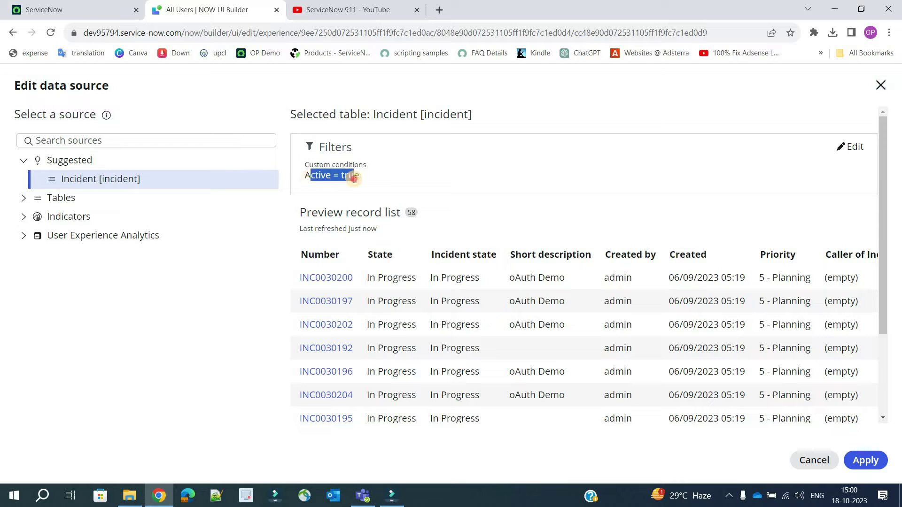
click(355, 179)
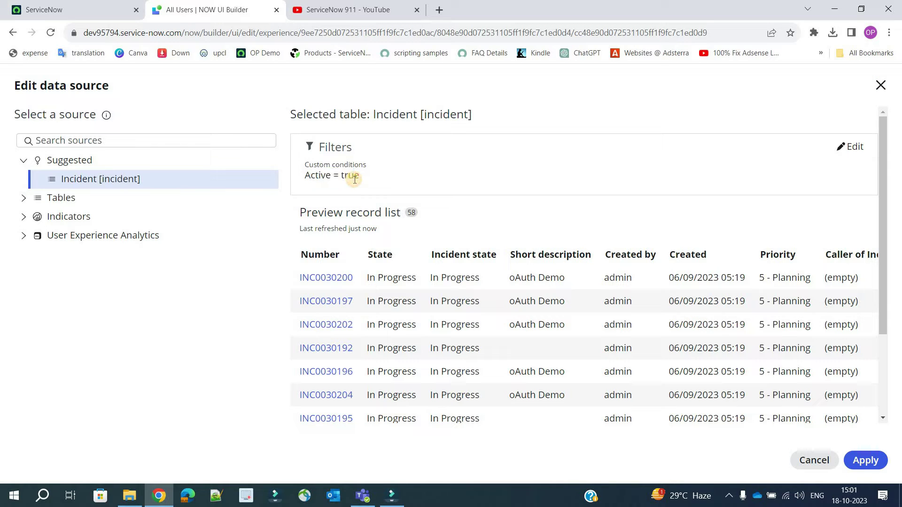
triple_click(355, 178)
click(23, 198)
click(23, 202)
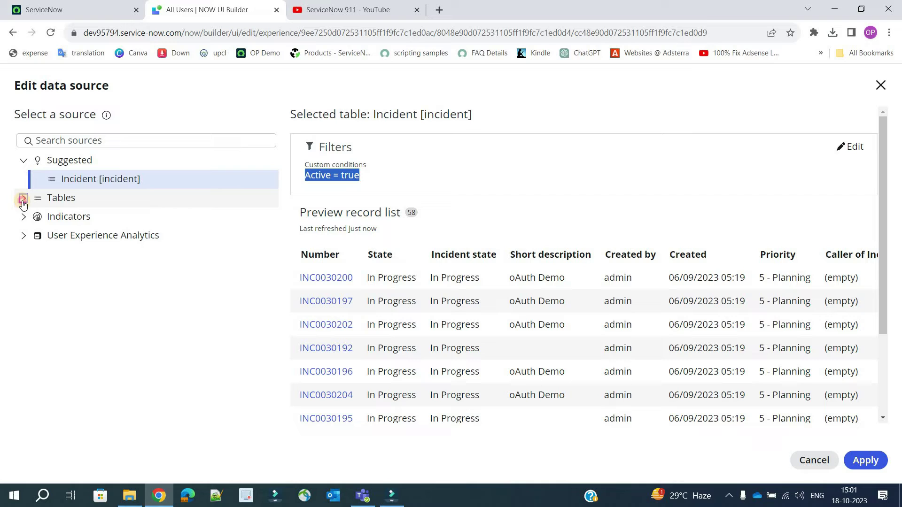
click(23, 201)
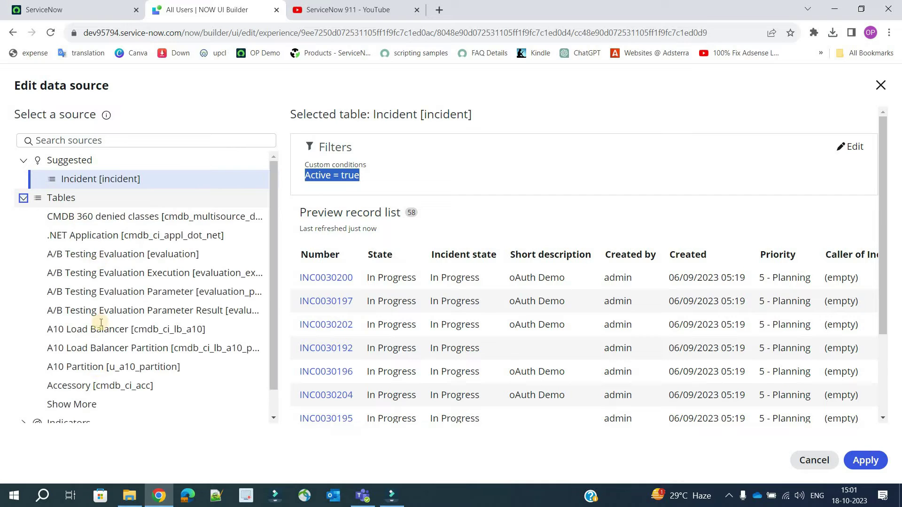
click(23, 200)
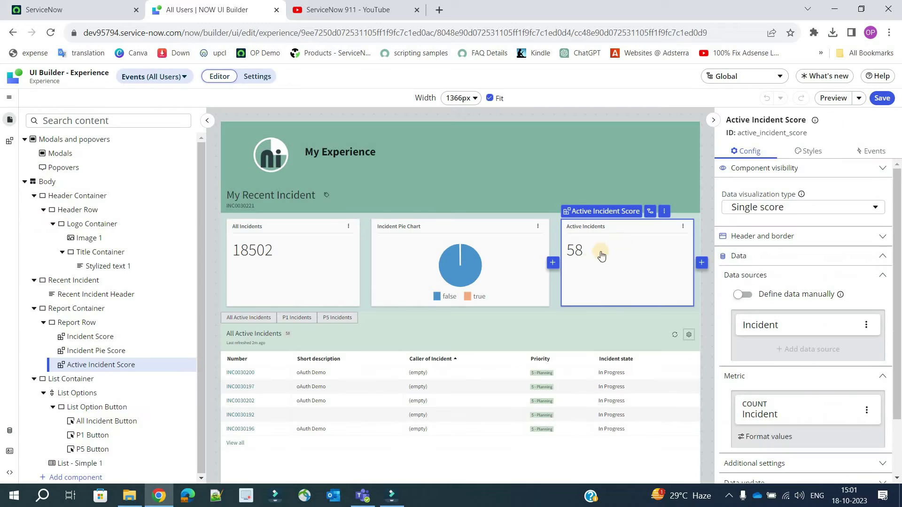
click(879, 86)
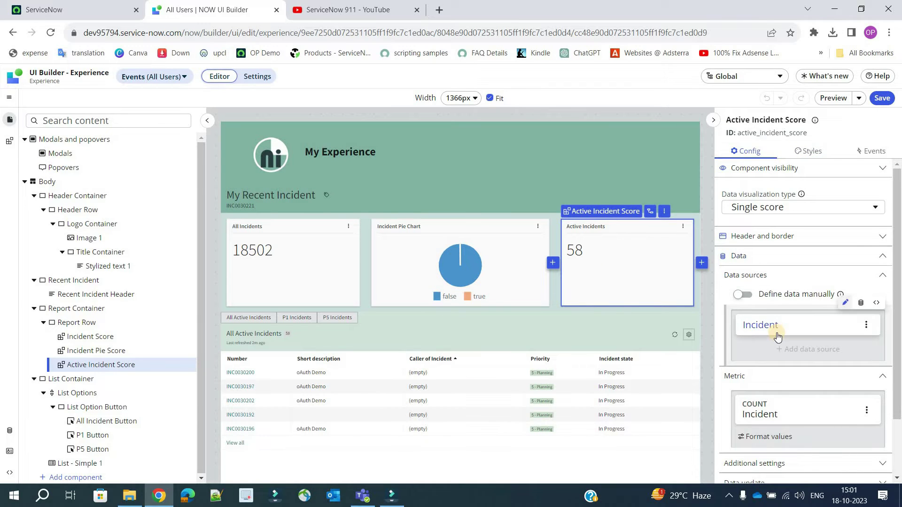
Confirm the Active Incident Score's COUNT Incident metric keeps Count as its aggregation, then close the editor
scroll(740, 308, down, 2)
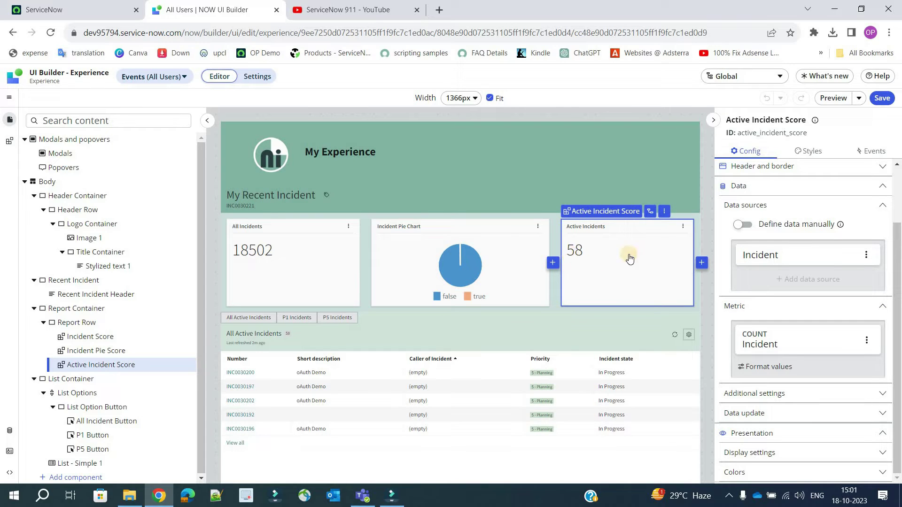
mouse_move(838, 269)
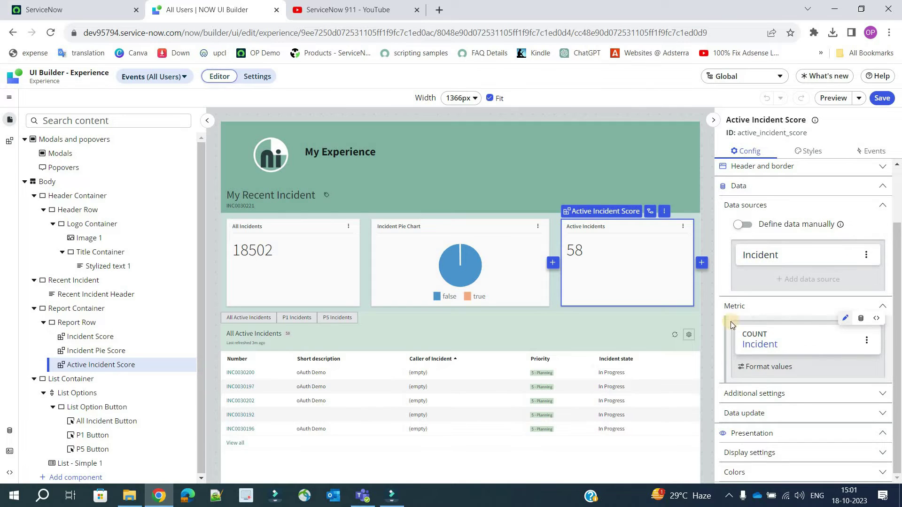
click(773, 350)
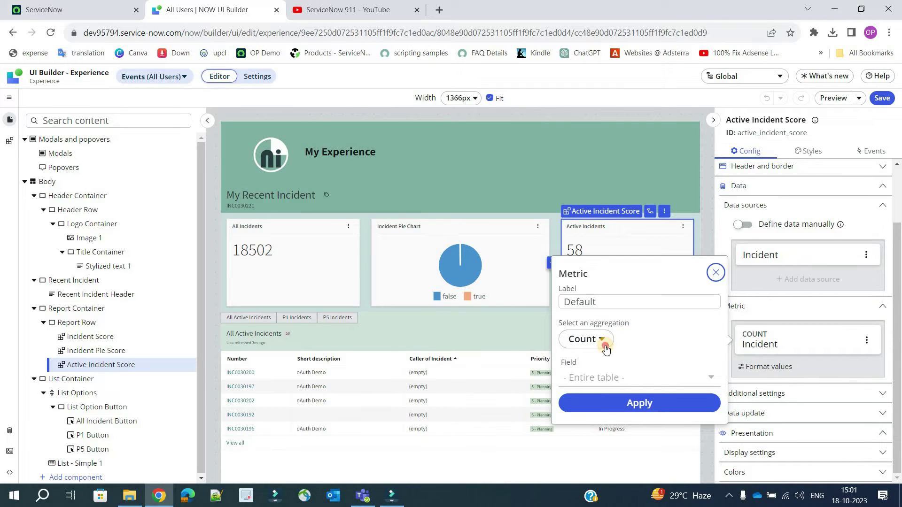
click(605, 349)
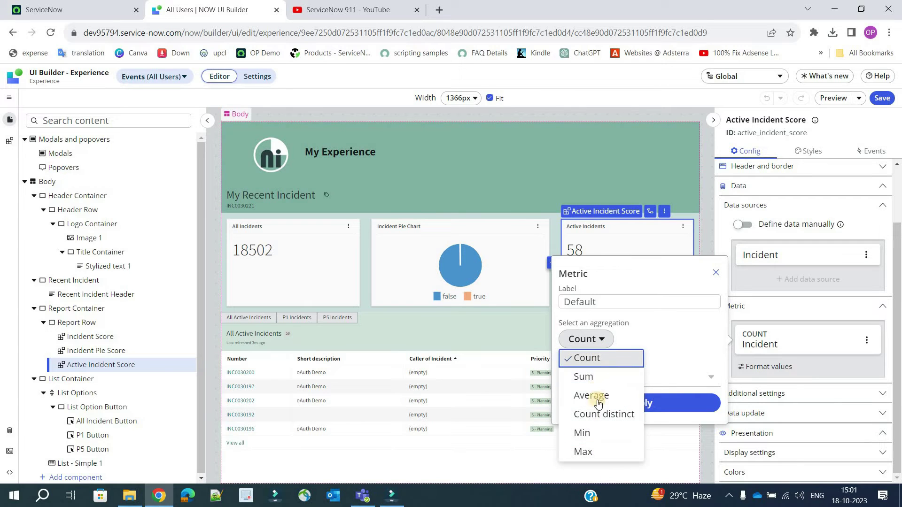
click(683, 347)
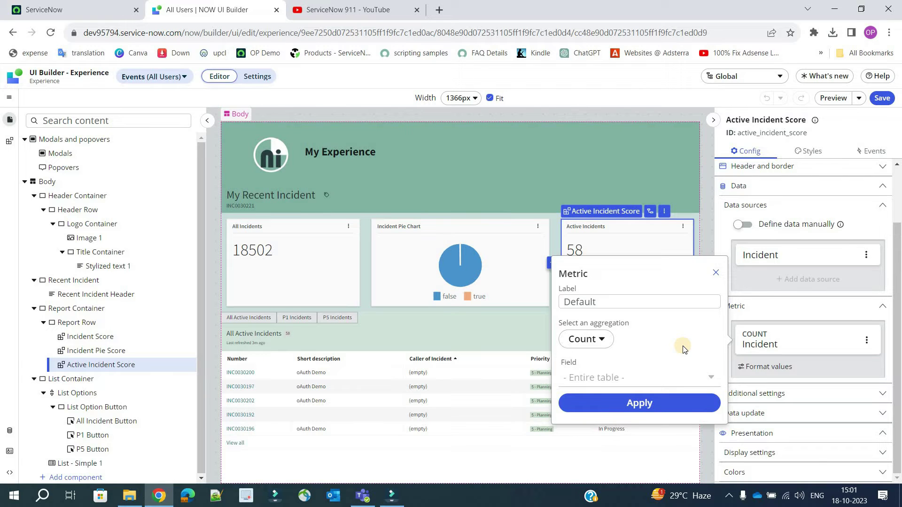
click(802, 306)
click(801, 306)
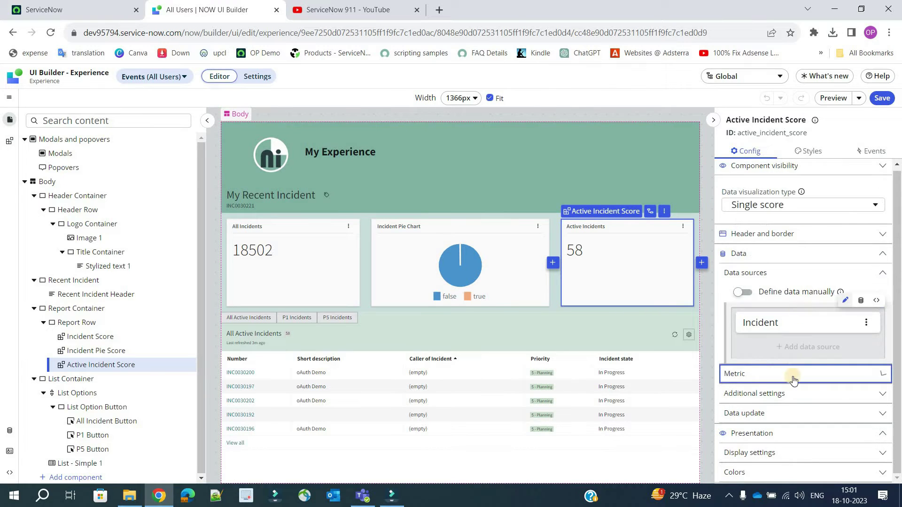
click(875, 396)
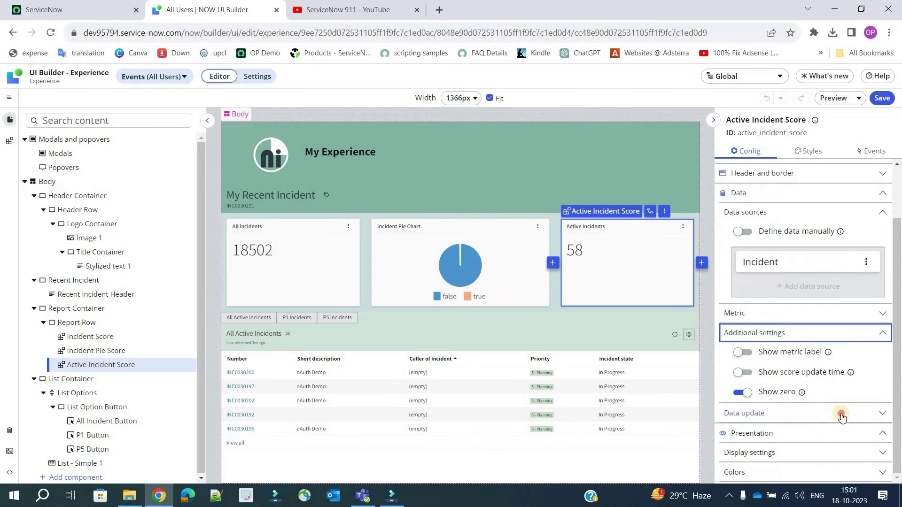
click(841, 411)
scroll(800, 438, up, 3)
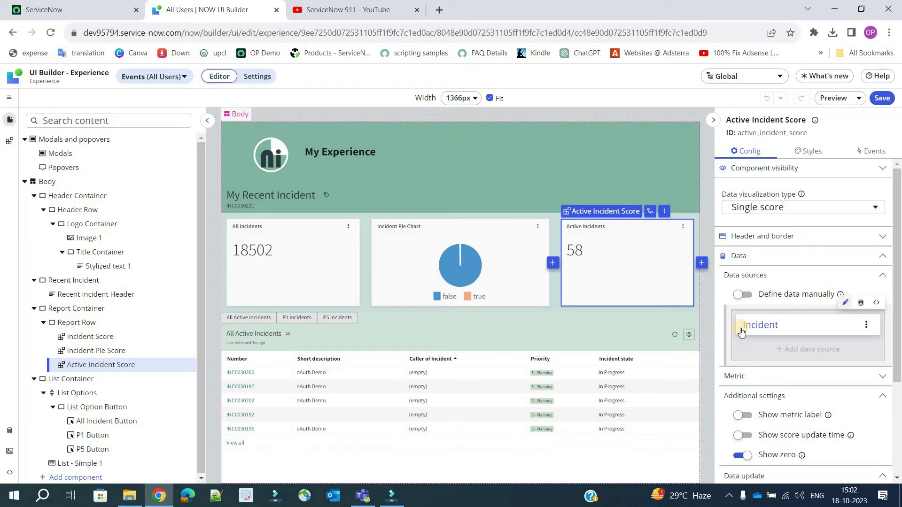
click(774, 382)
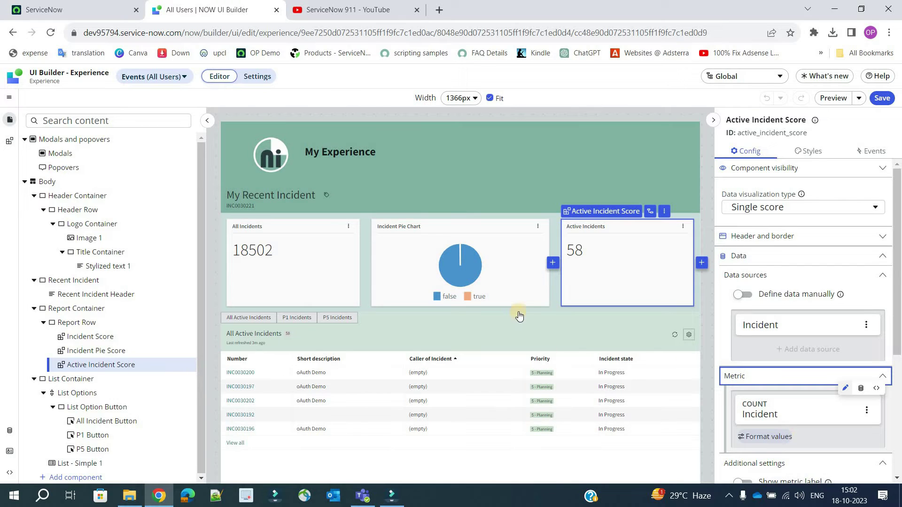
Review the Incident Pie Score's Group by field list and leave it grouped by Active
click(499, 260)
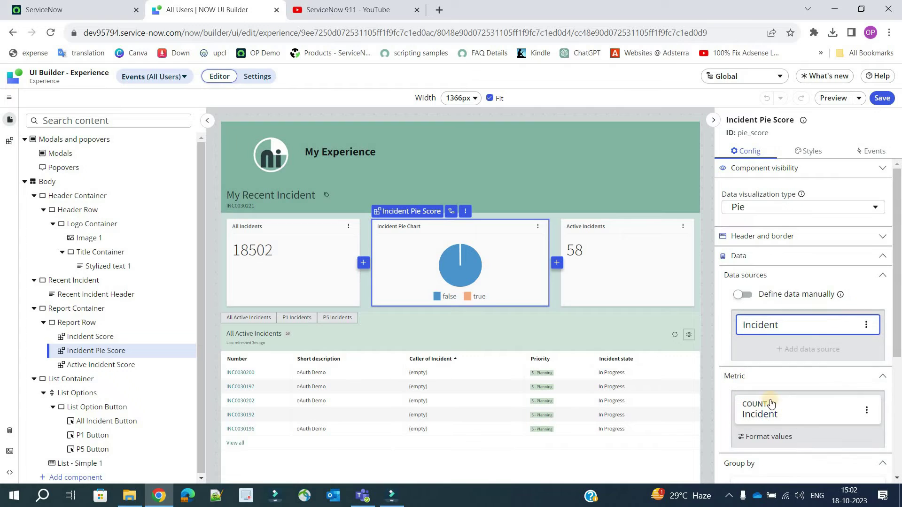
scroll(764, 414, down, 4)
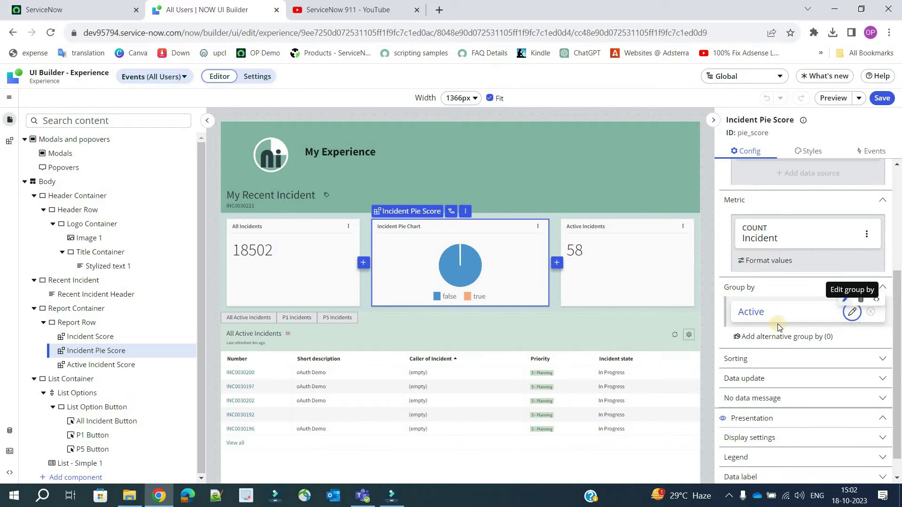
click(851, 314)
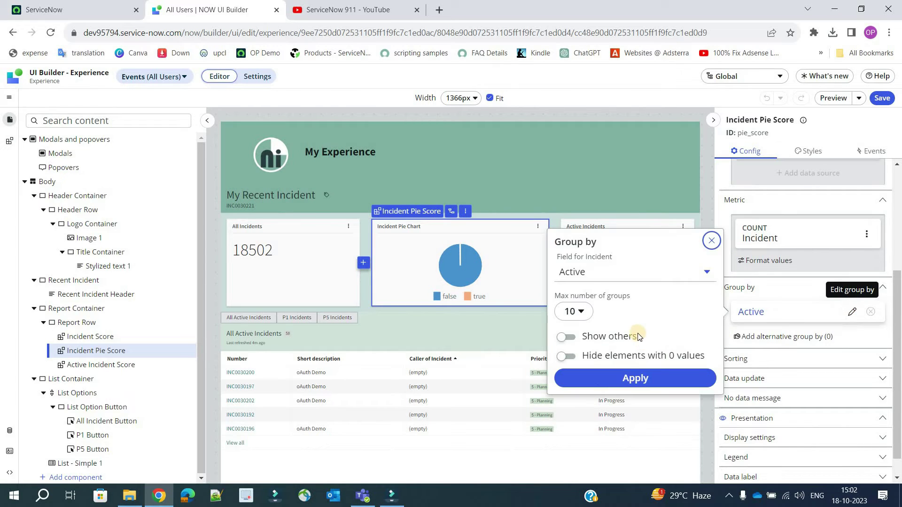
click(589, 273)
scroll(624, 376, down, 5)
scroll(624, 377, up, 5)
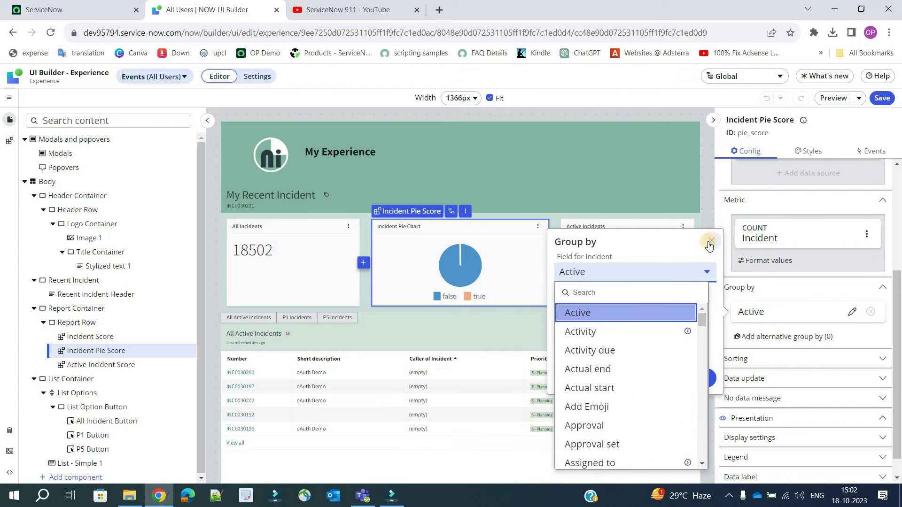
click(711, 241)
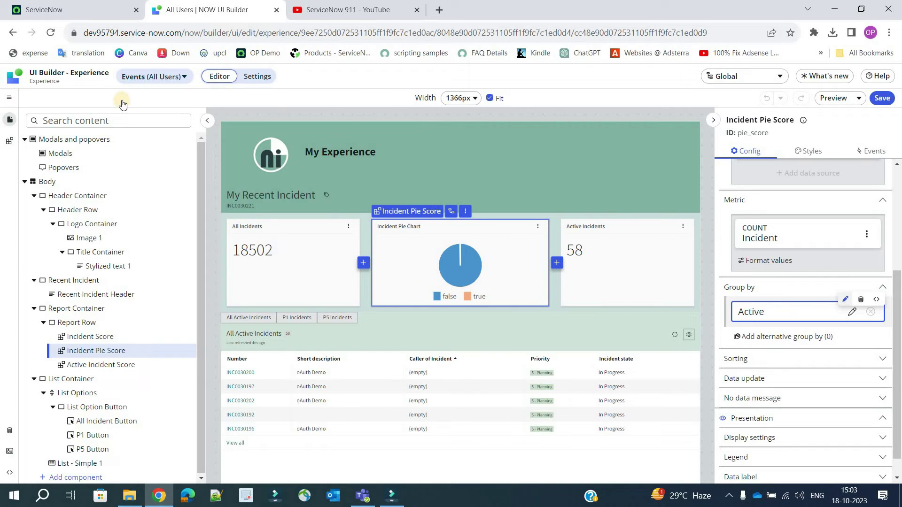
Insert a Data visualization after the pie chart and set its type to Vertical bar
click(556, 264)
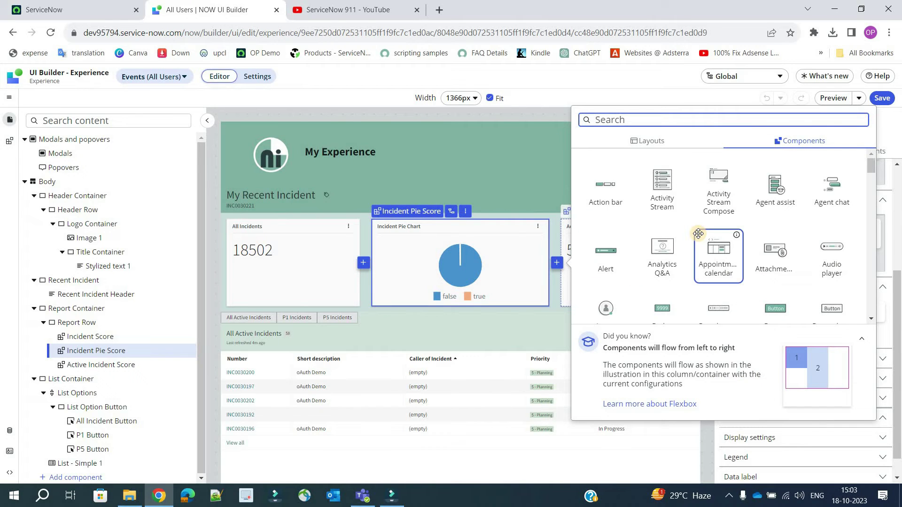
scroll(698, 234, down, 8)
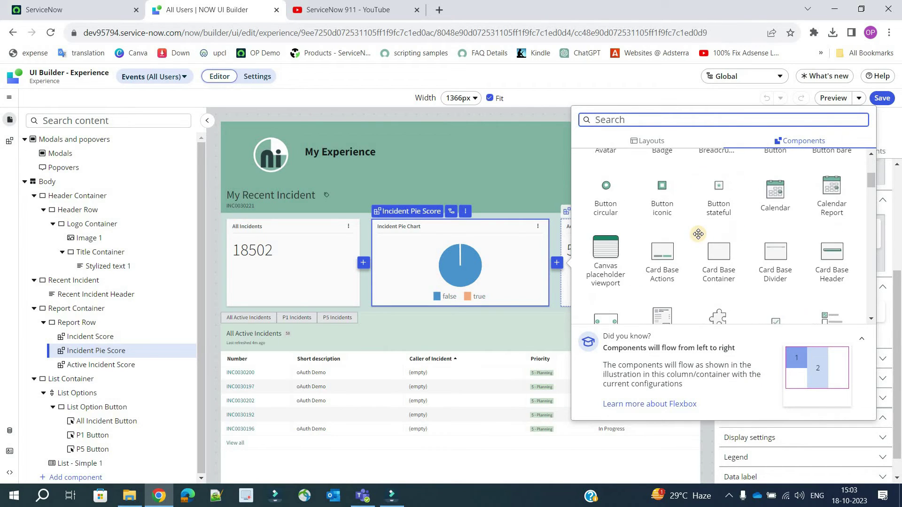
scroll(698, 234, down, 3)
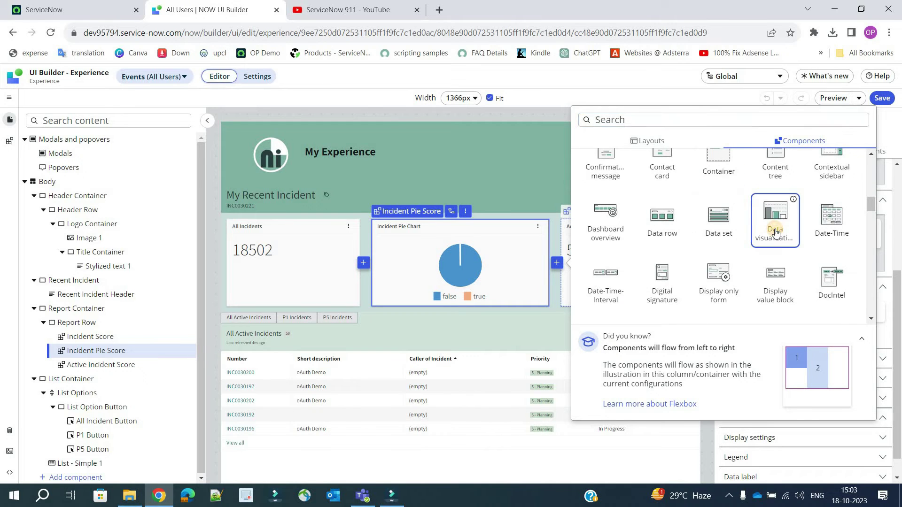
click(775, 229)
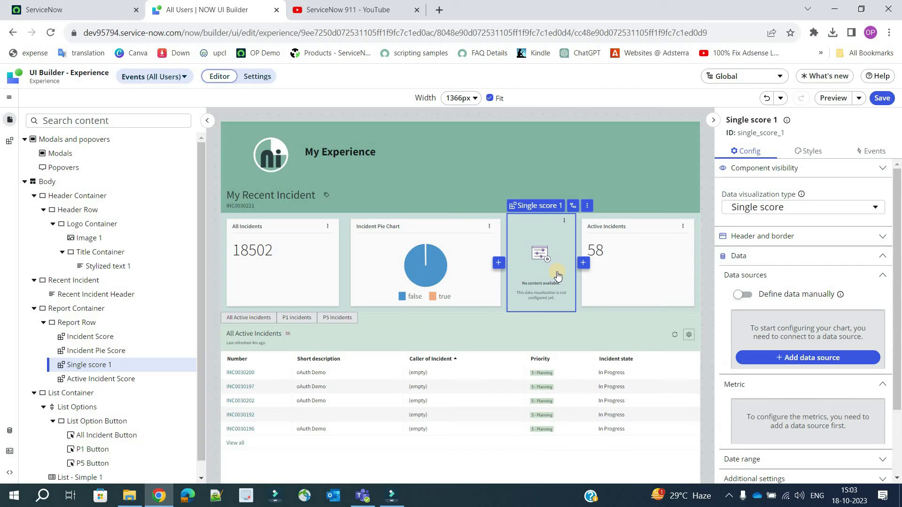
click(839, 208)
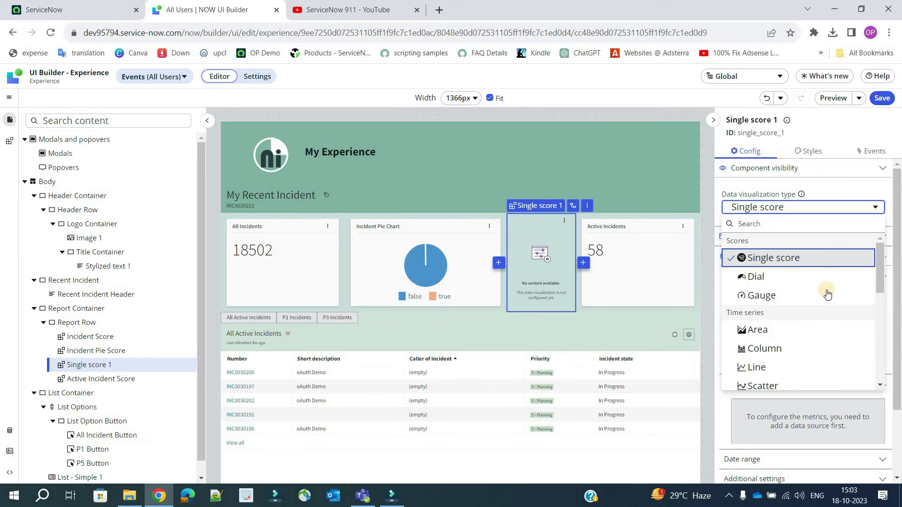
scroll(806, 341, down, 1)
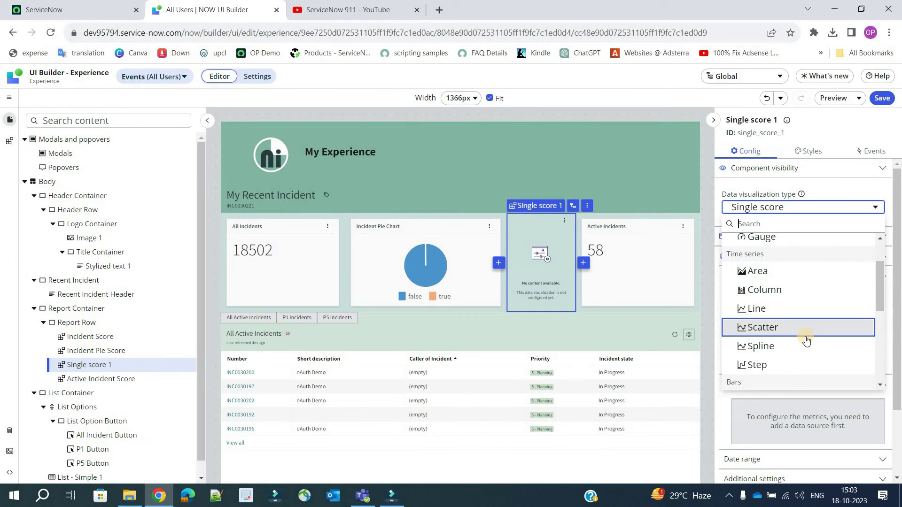
scroll(806, 340, down, 2)
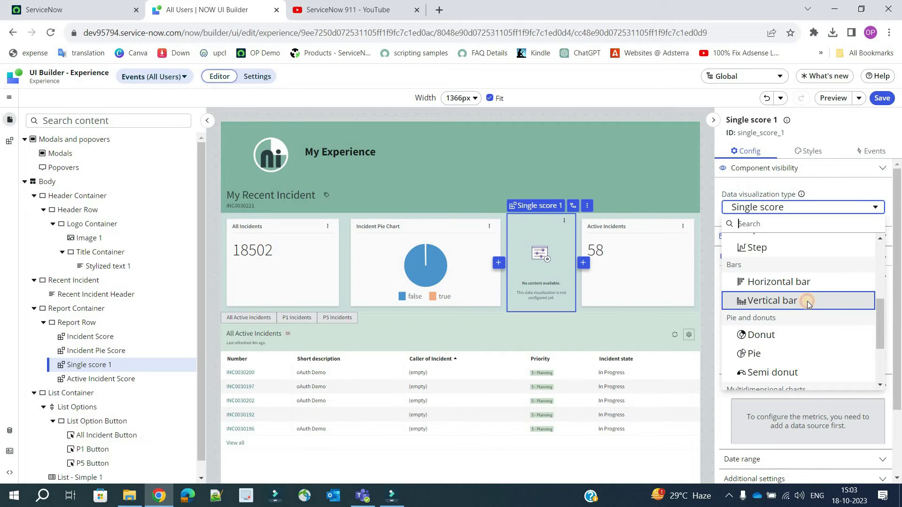
click(807, 300)
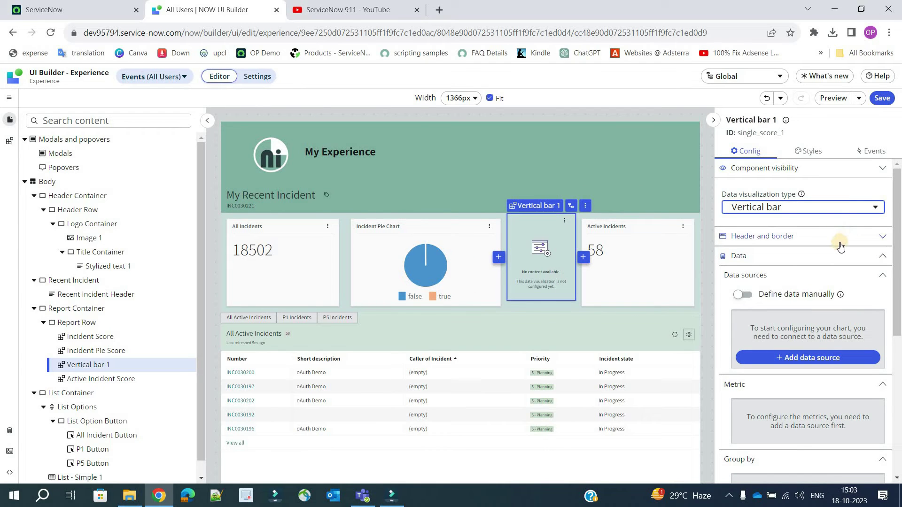
Add the Incident table as Vertical bar 1's data source, filtered by Incidents.Open
click(815, 359)
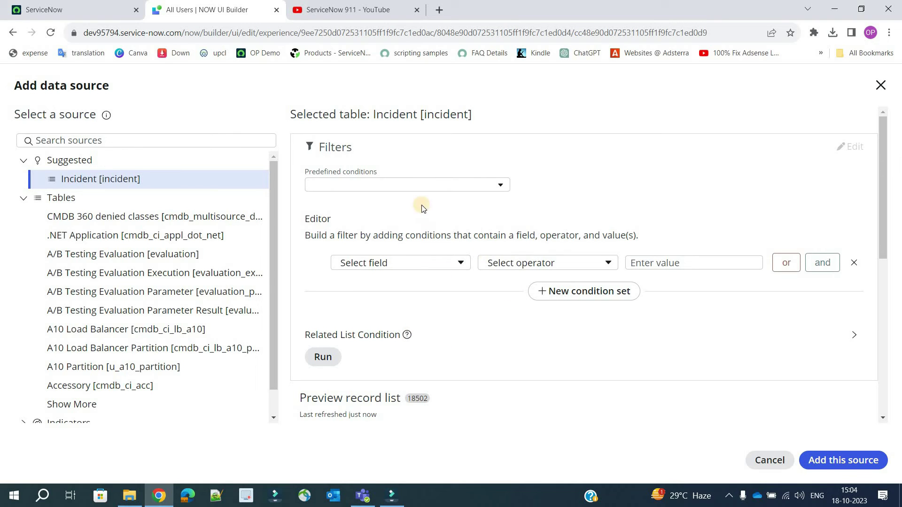
click(425, 185)
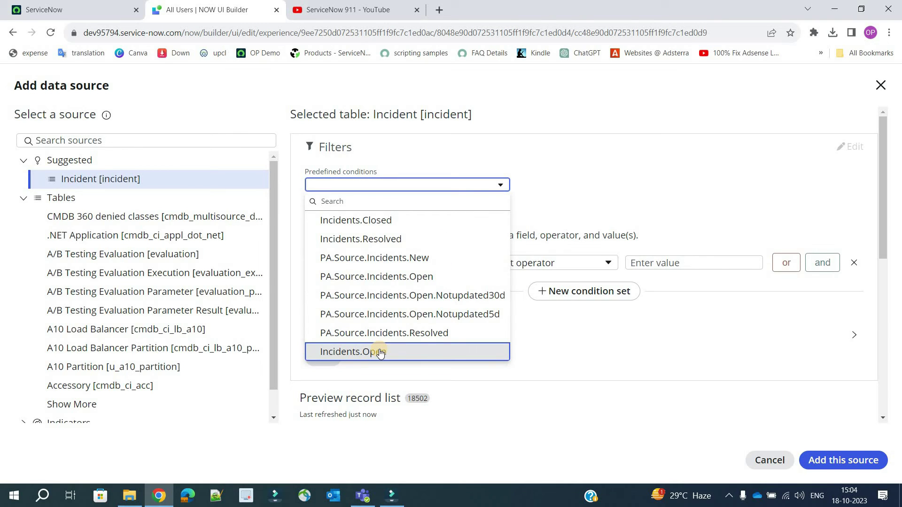
click(381, 352)
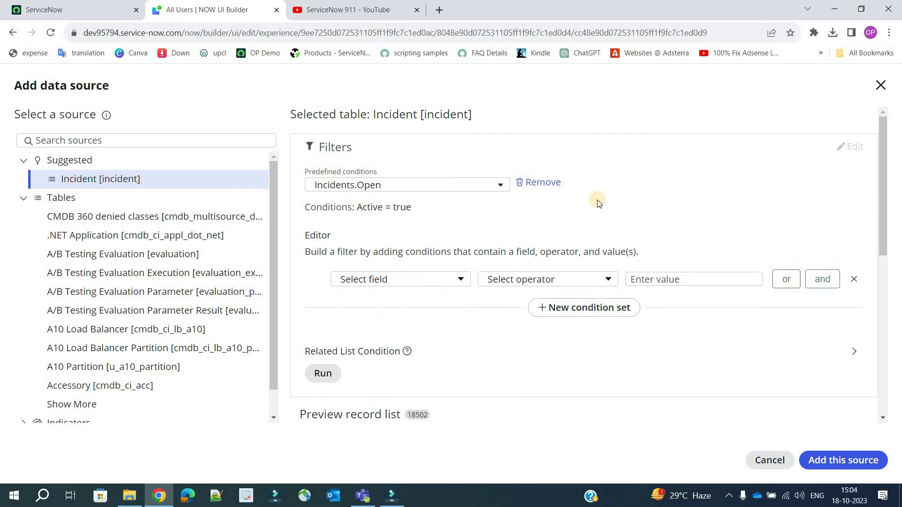
click(823, 462)
Set Vertical bar 1's width to 40% in its style settings
click(812, 152)
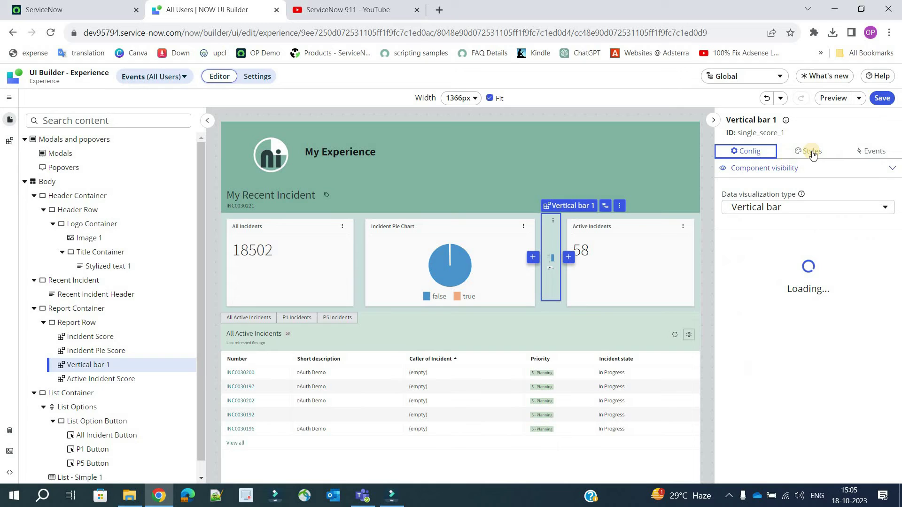
click(812, 152)
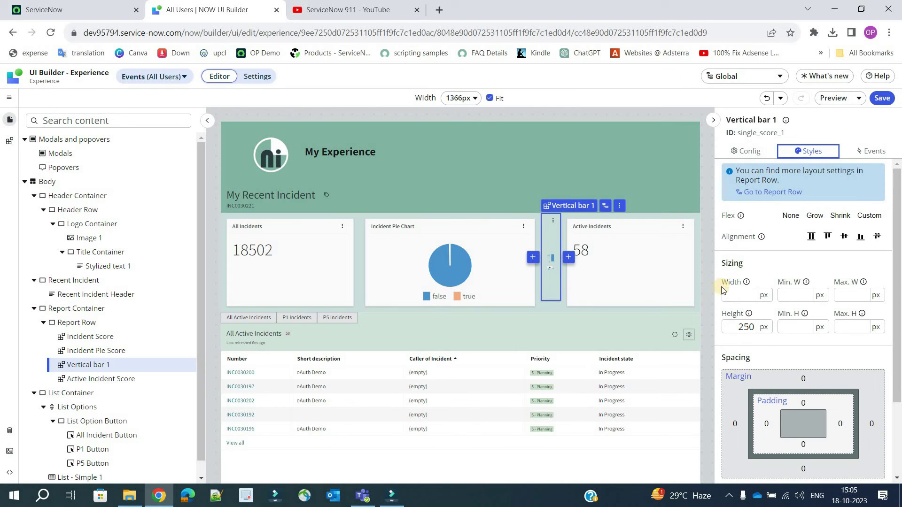
click(762, 296)
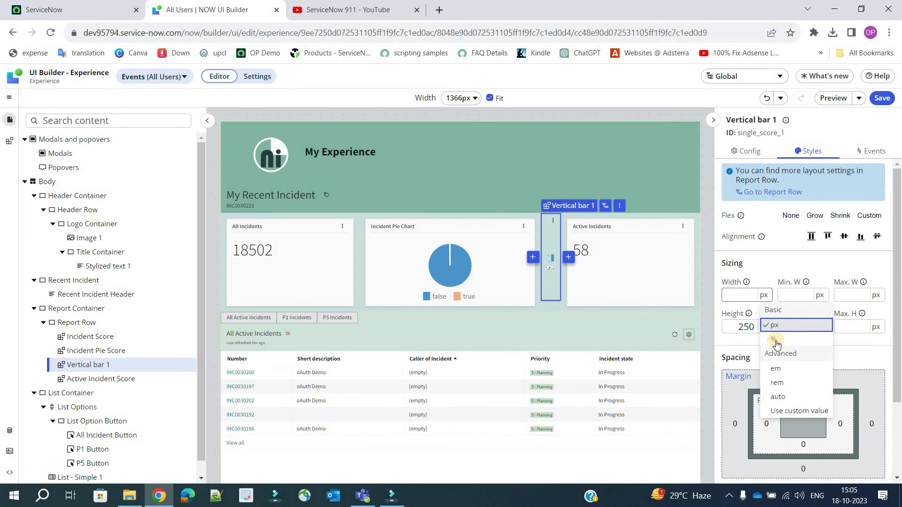
click(775, 339)
click(738, 294)
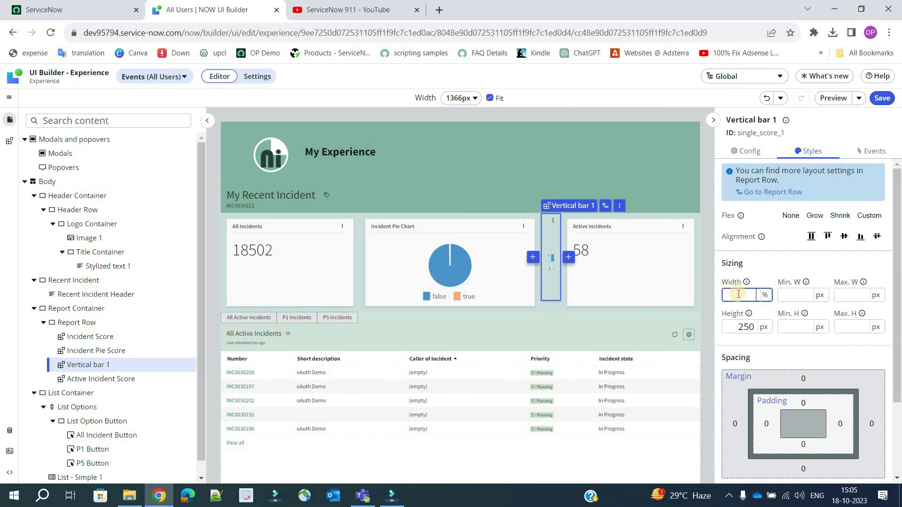
text(40)
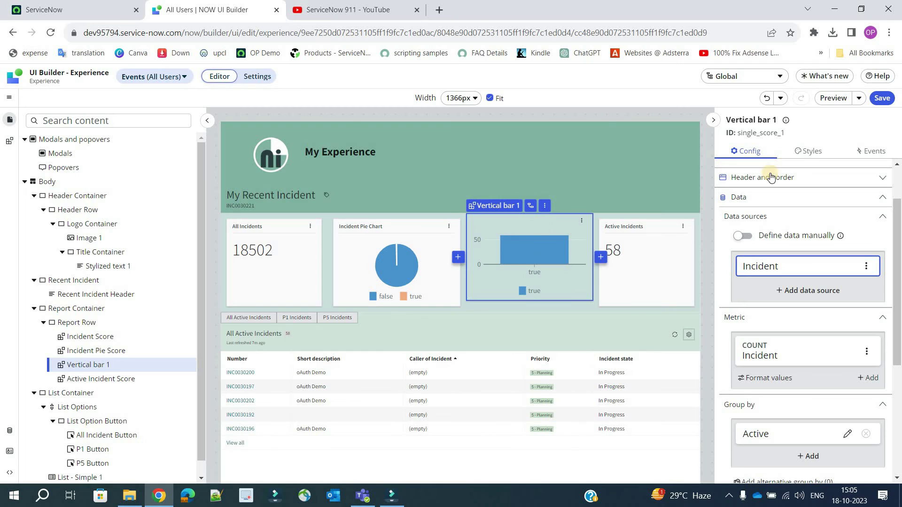
click(806, 151)
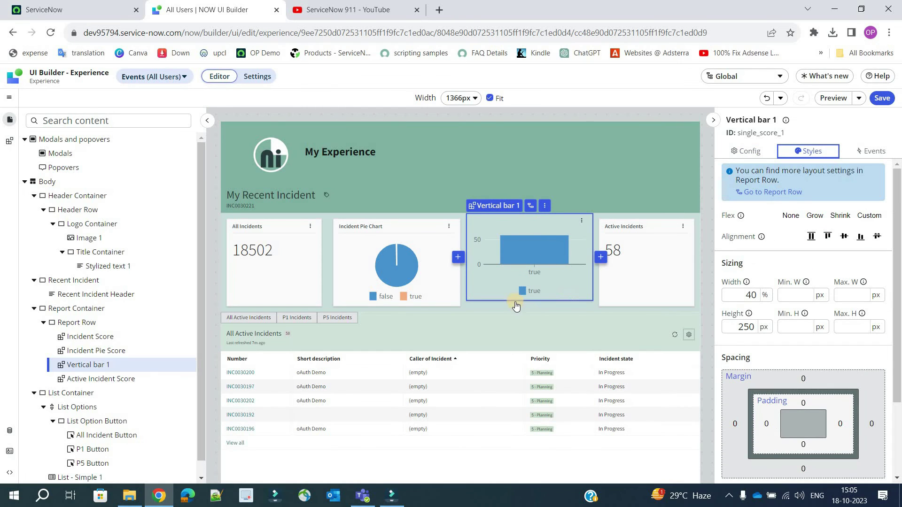